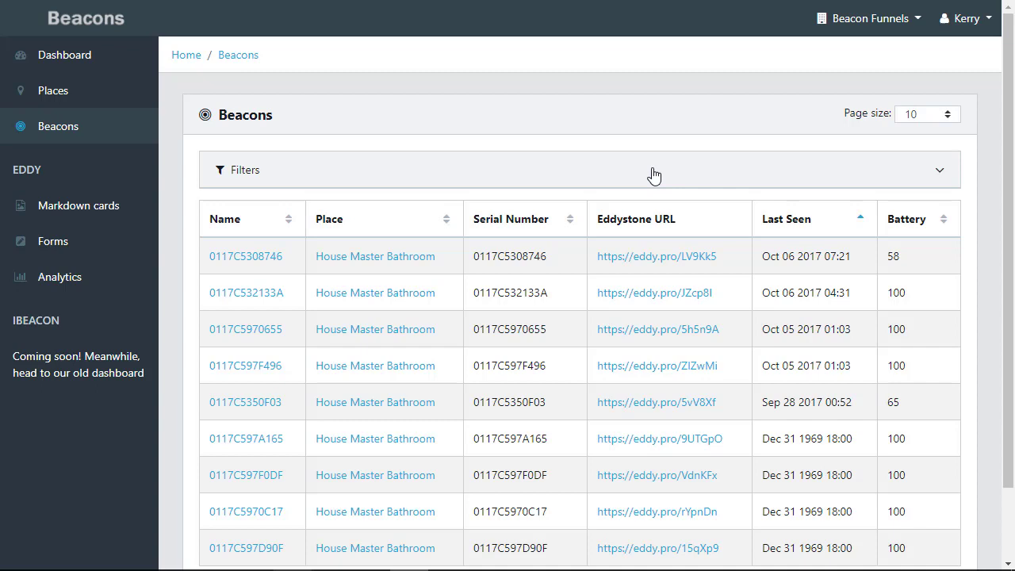
Step: Expand the beacon Filters panel and review the filter-field and page-size options
scroll(652, 169, "down", 2)
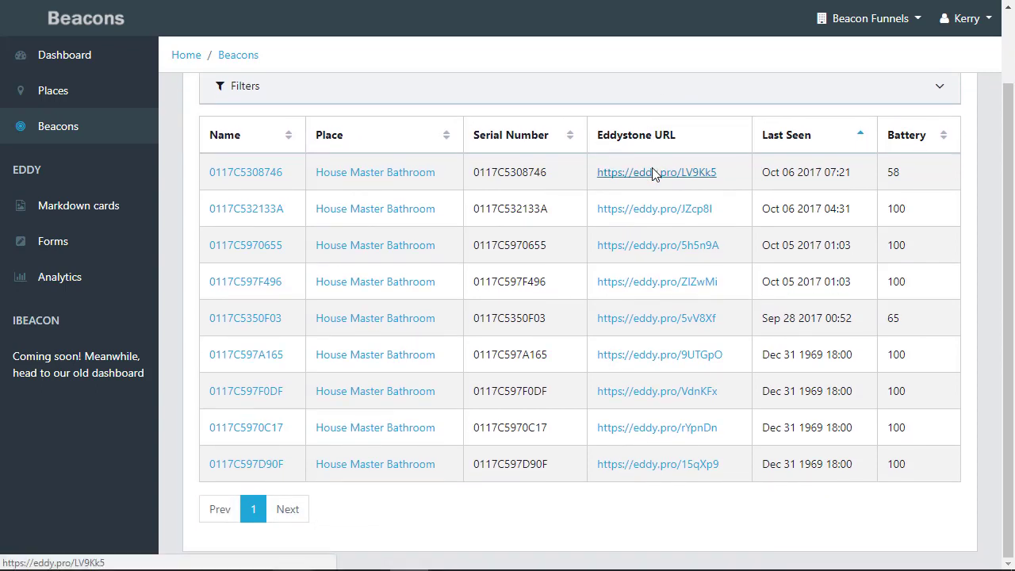
scroll(651, 169, "up", 2)
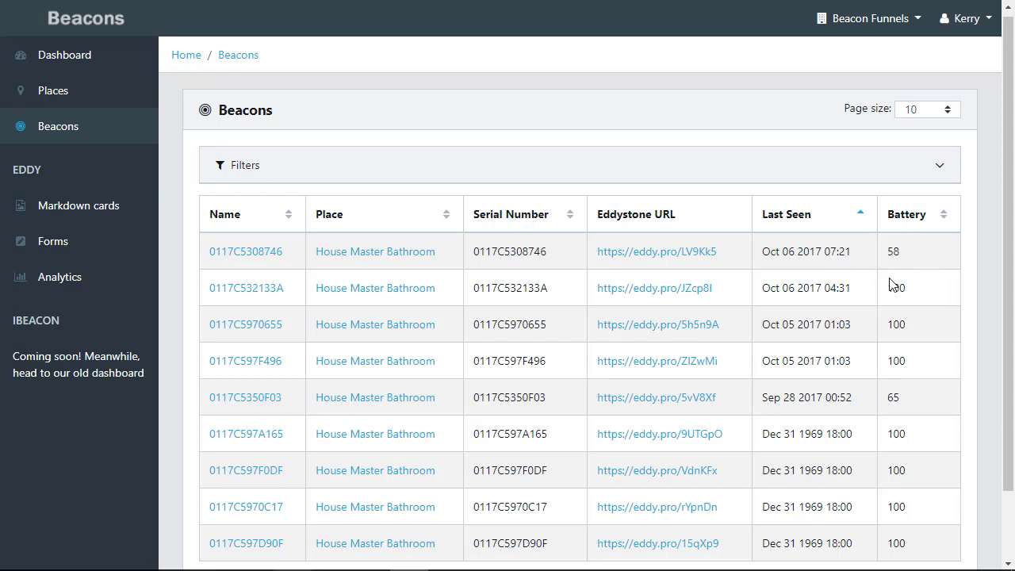
left_click(235, 166)
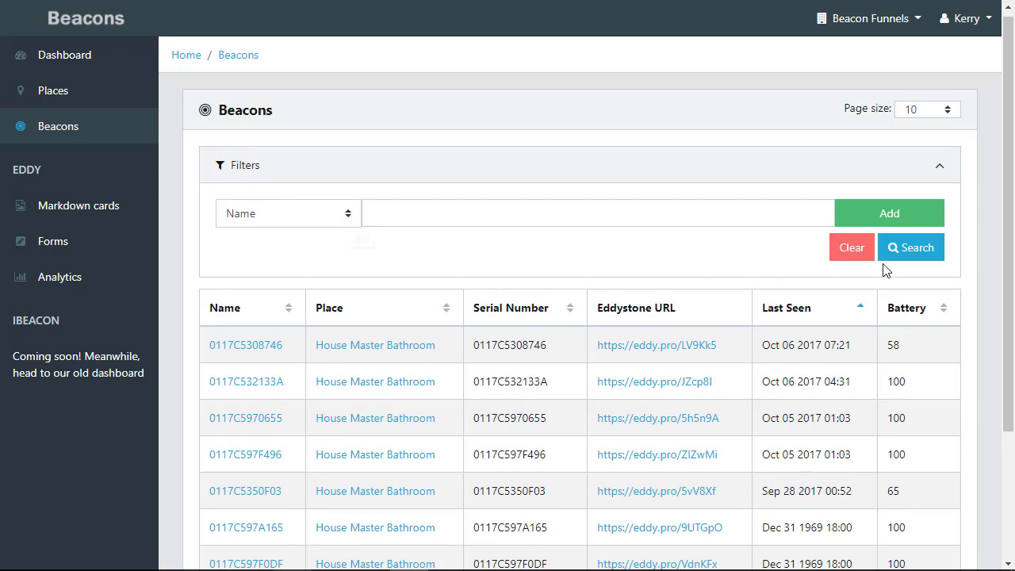
left_click(349, 219)
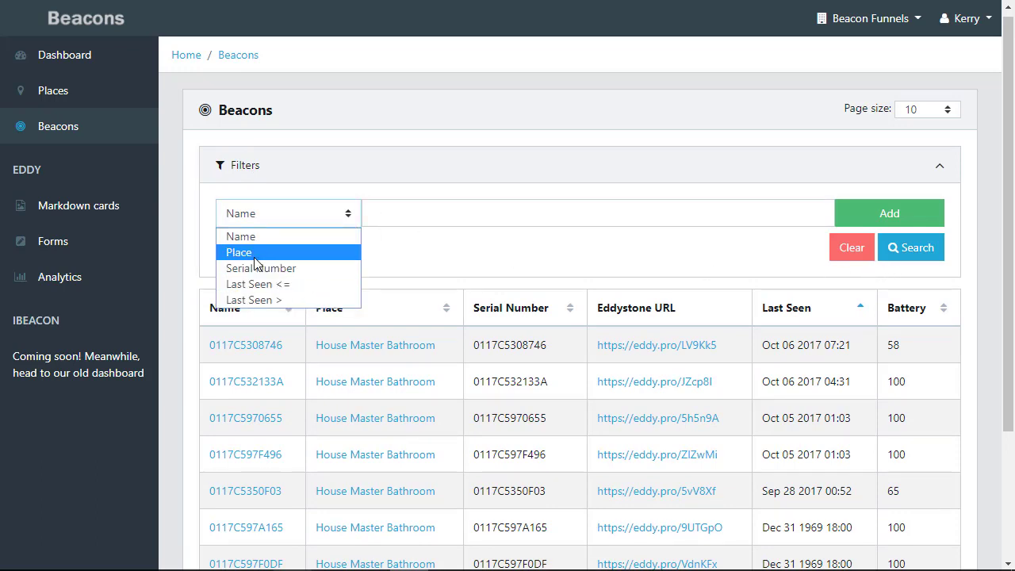
left_click(468, 257)
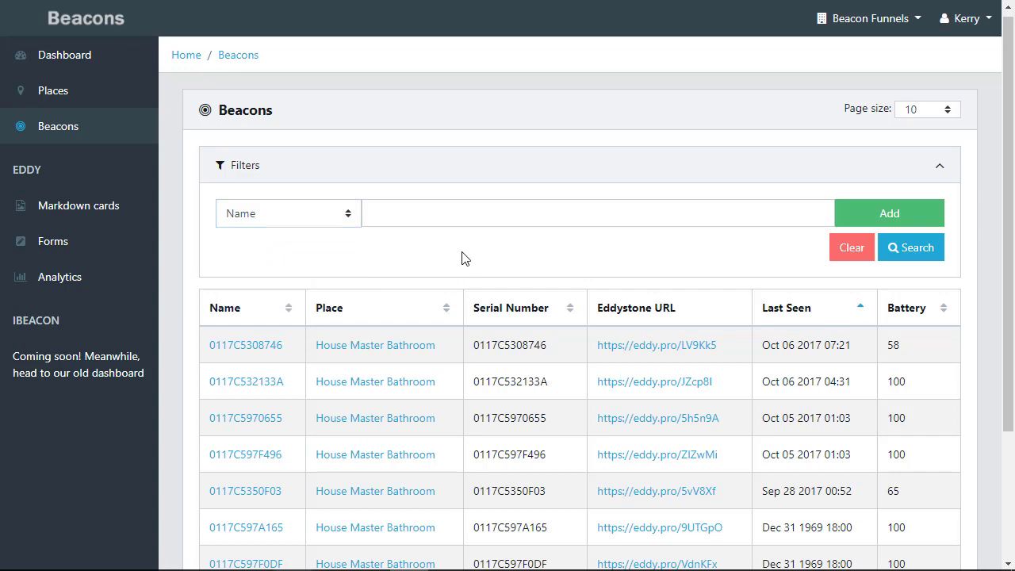
left_click(949, 111)
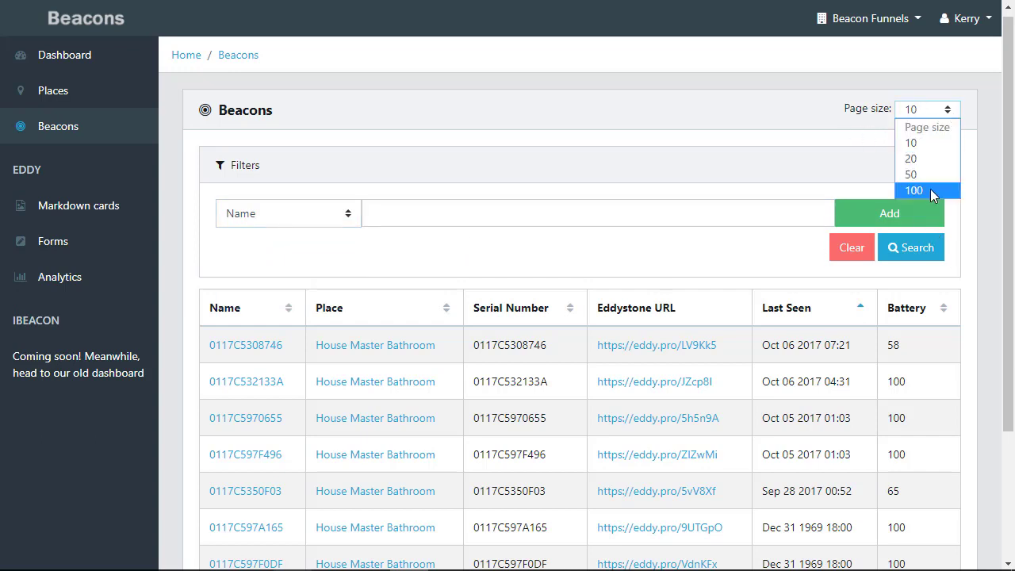
scroll(546, 119, "down", 3)
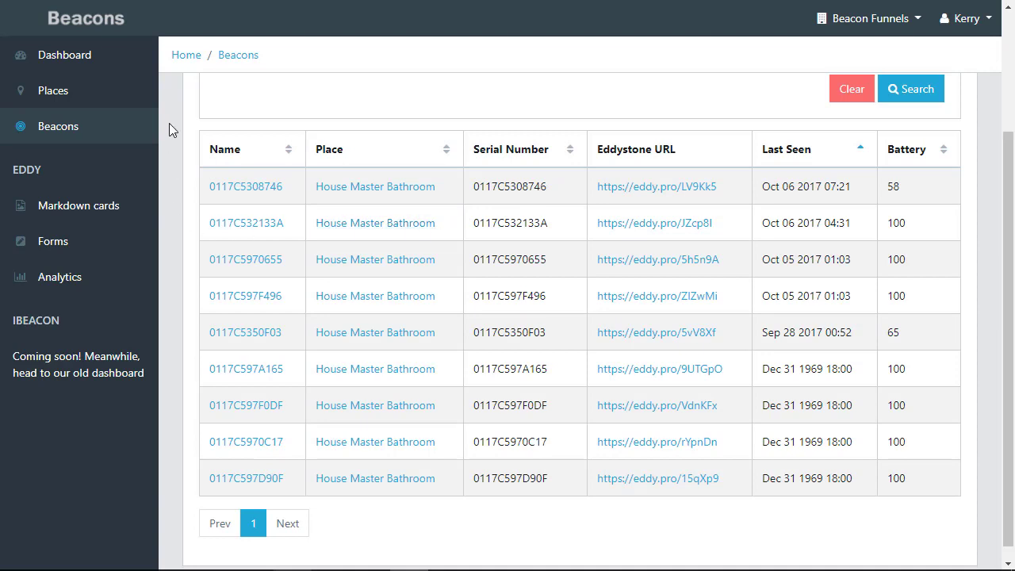
Step: Open beacon 0117C5308746, rename it 'Property In Commerce', and assign it to House Room 4
left_click(235, 187)
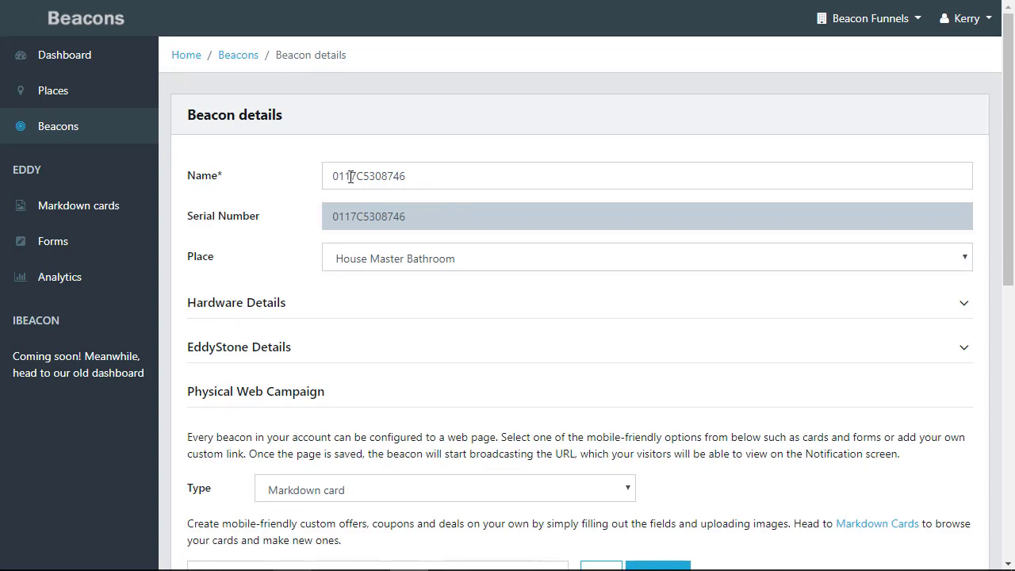
left_click_drag(431, 176, 309, 180)
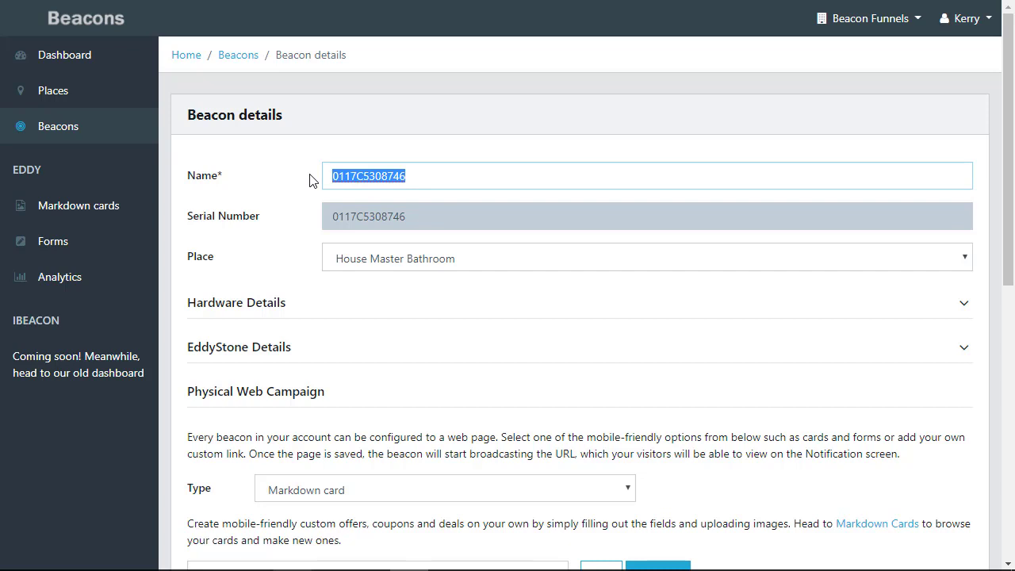
type("Property In Commerce")
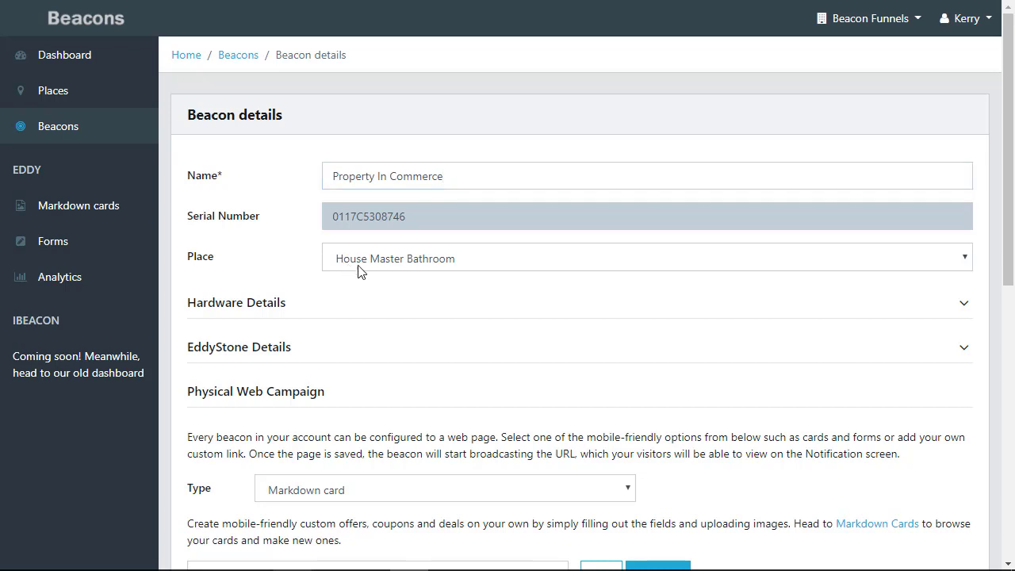
left_click(872, 266)
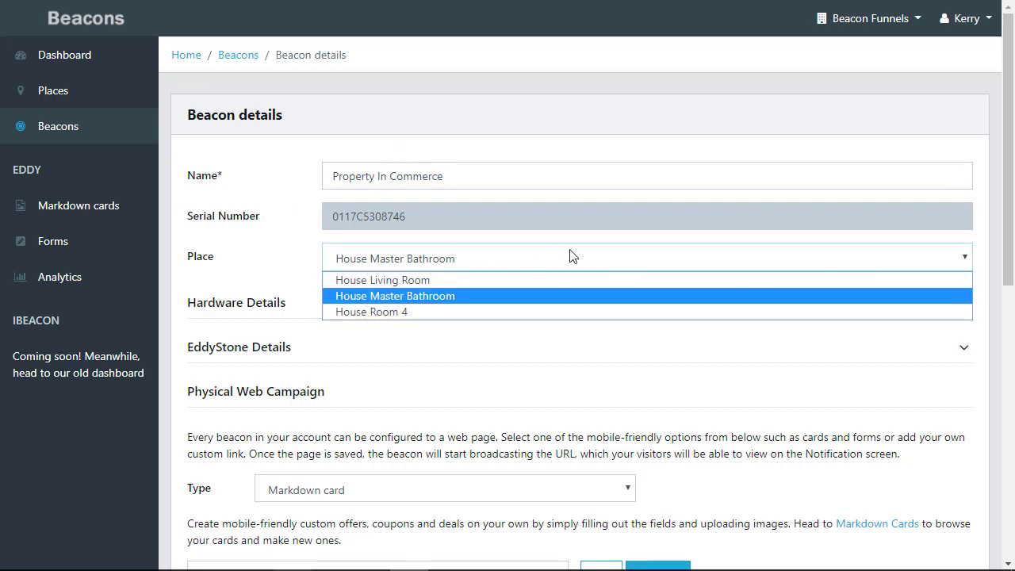
left_click(385, 312)
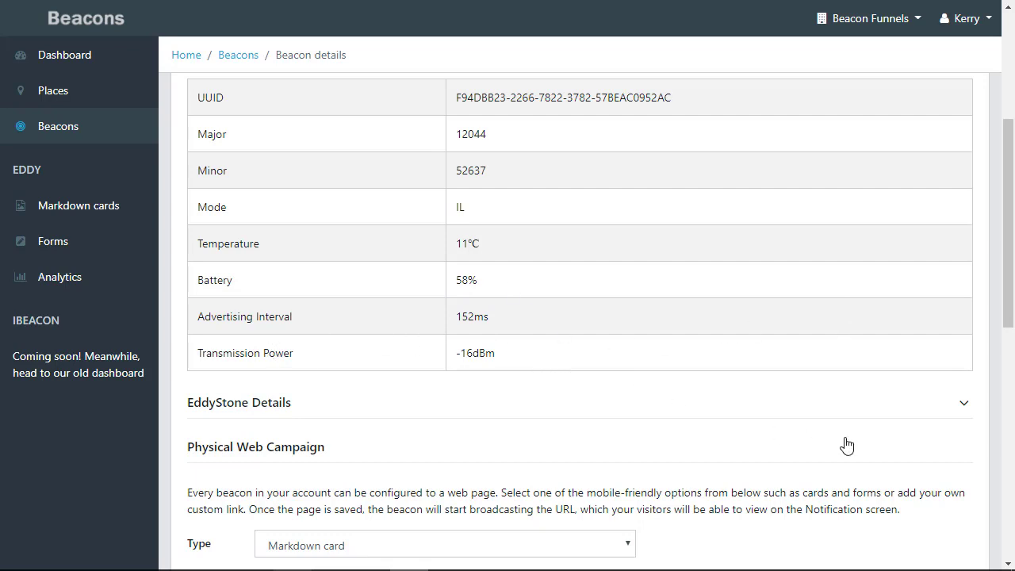
left_click(824, 402)
scroll(793, 342, "down", 3)
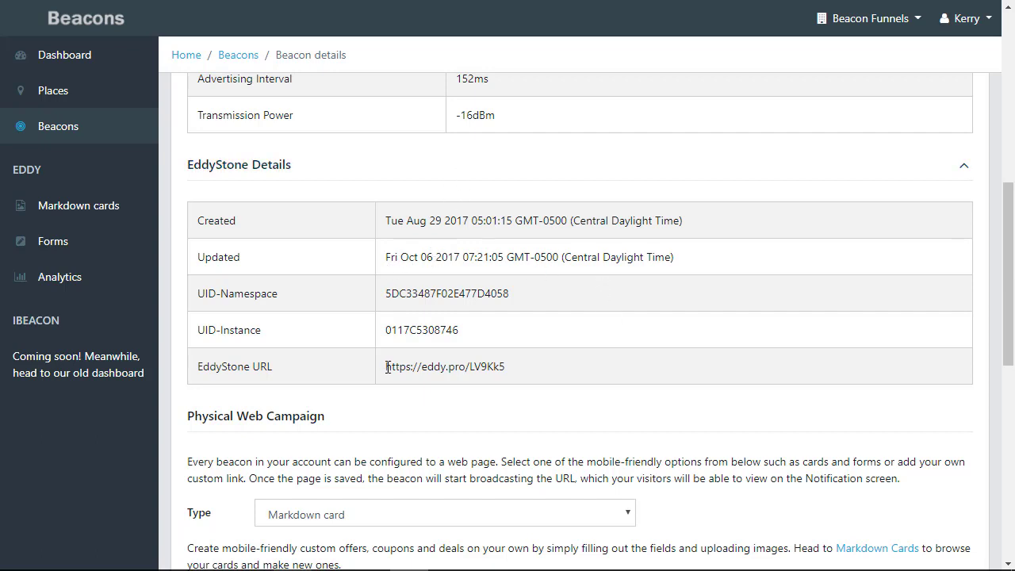
left_click_drag(386, 366, 519, 368)
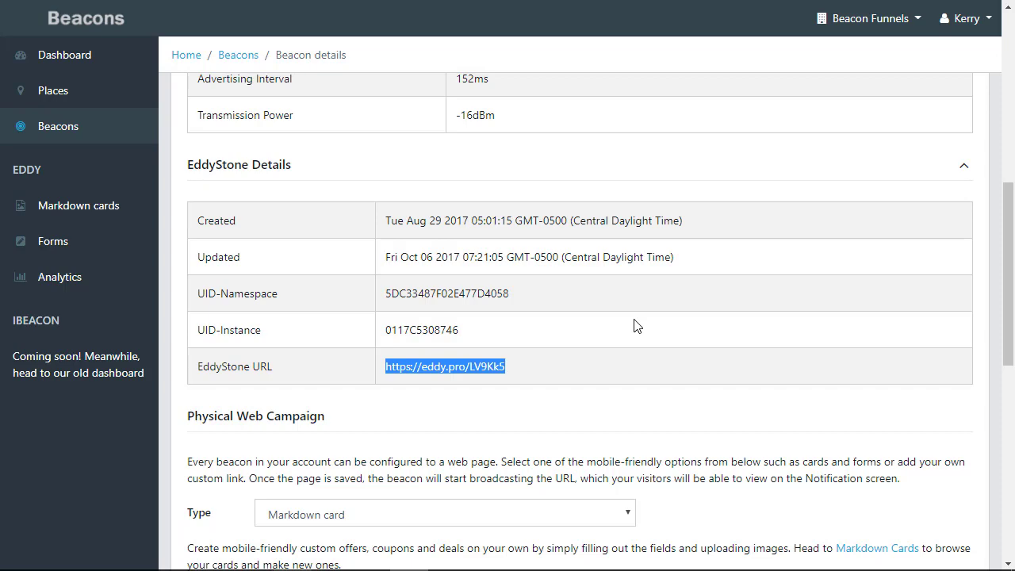
Step: Try Custom URL, then set the Physical Web Campaign type to Form and list the available forms
scroll(634, 325, "down", 3)
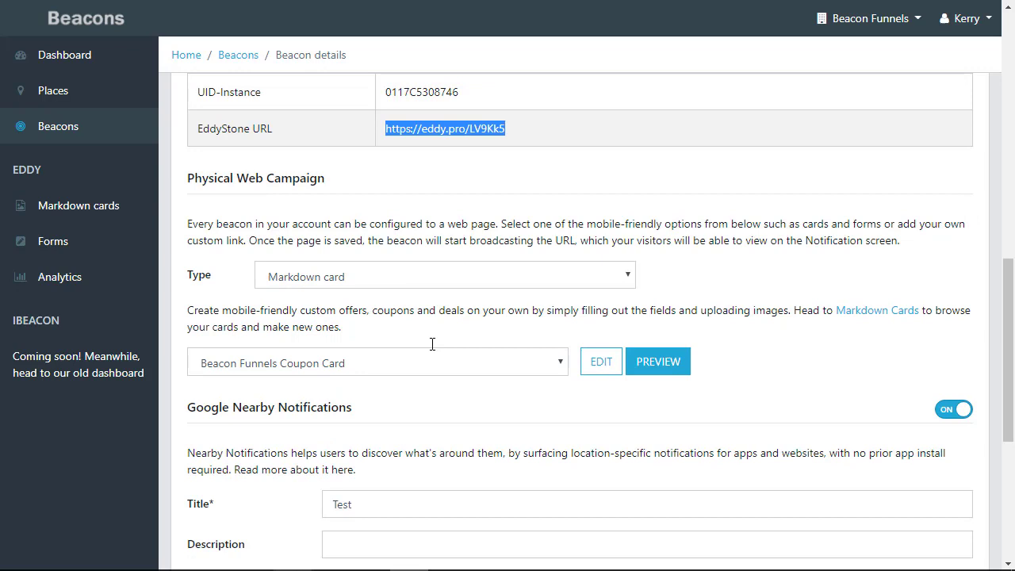
left_click(463, 276)
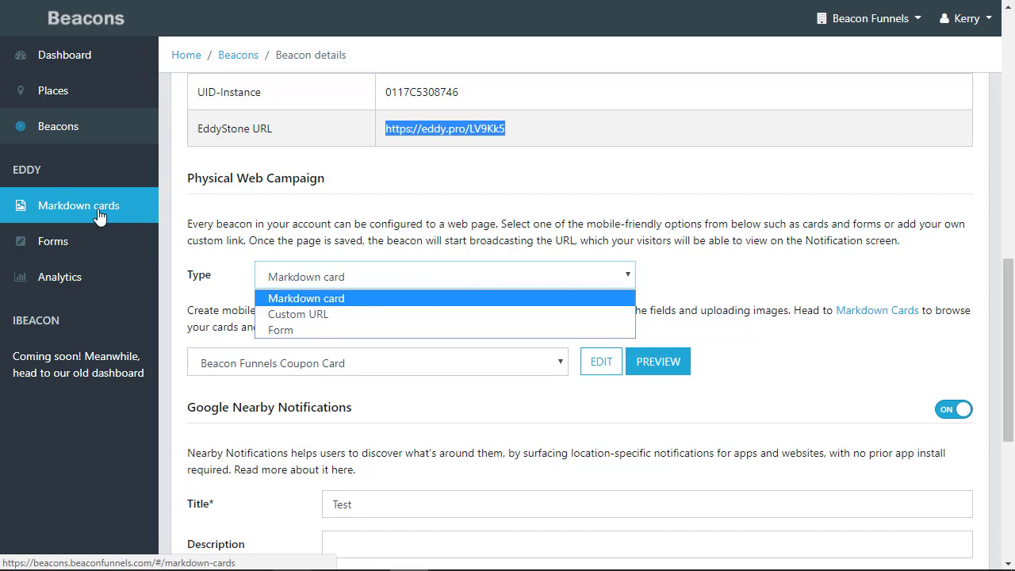
left_click(311, 316)
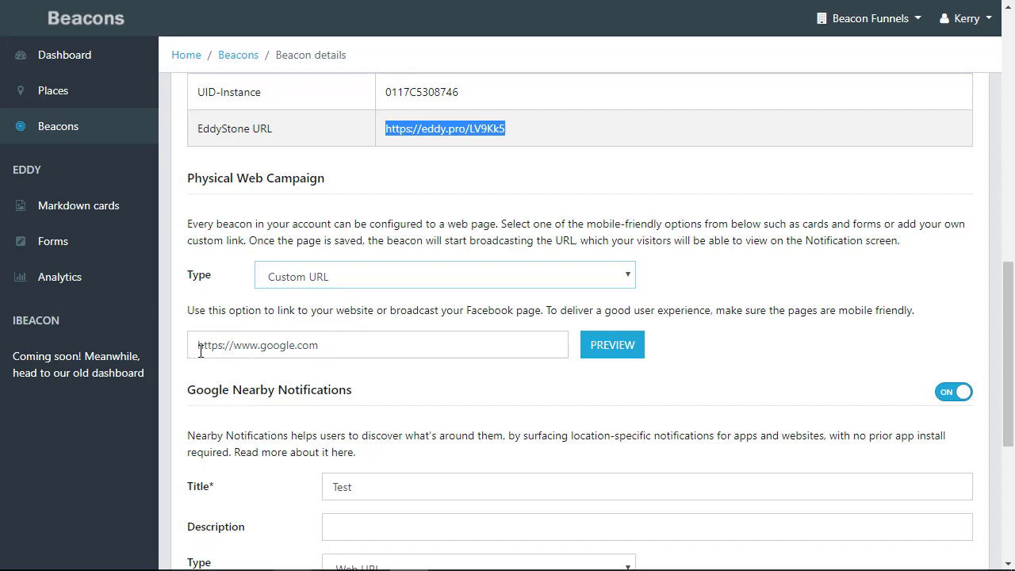
left_click(231, 345)
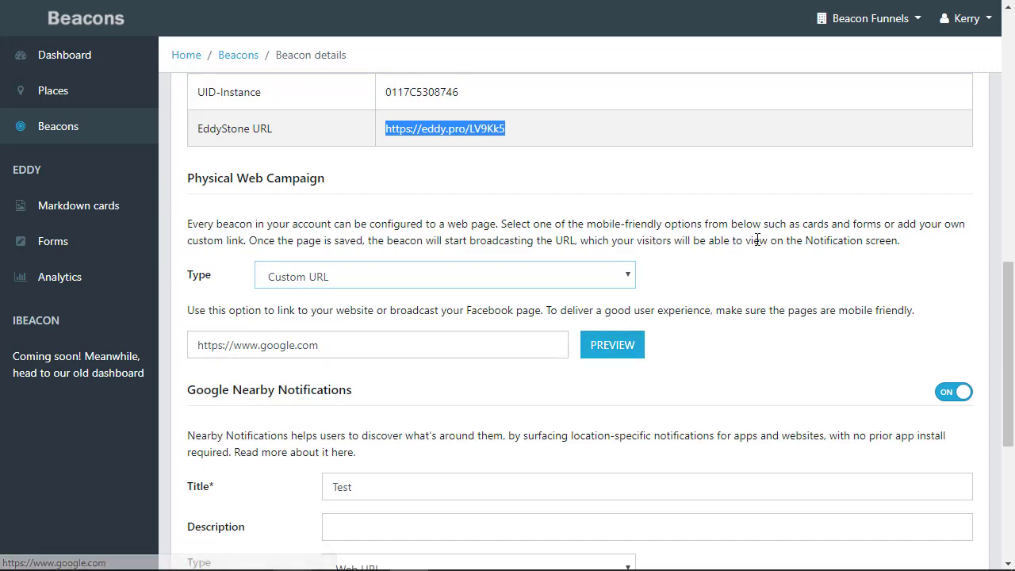
left_click(364, 276)
left_click(365, 331)
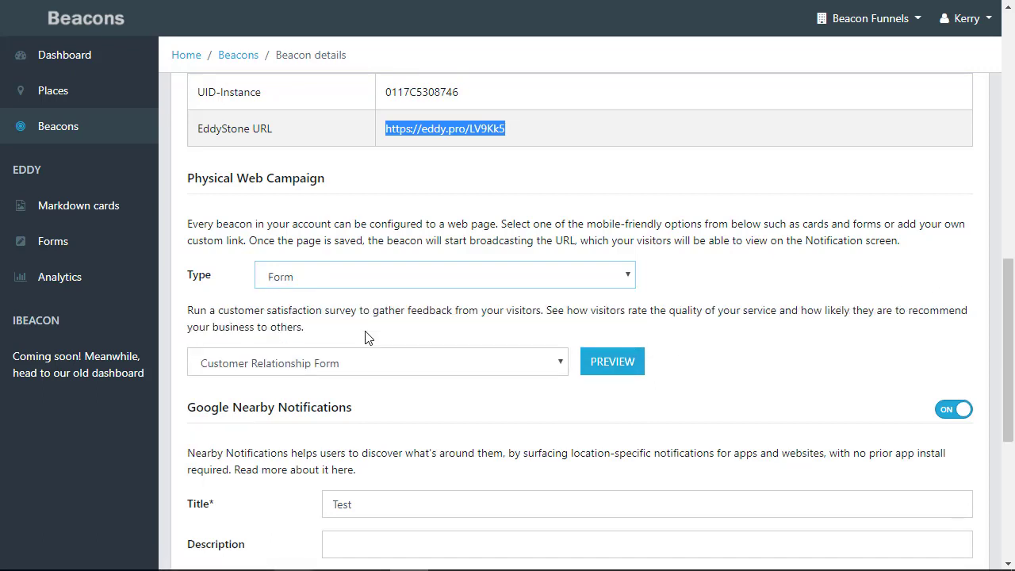
left_click(522, 362)
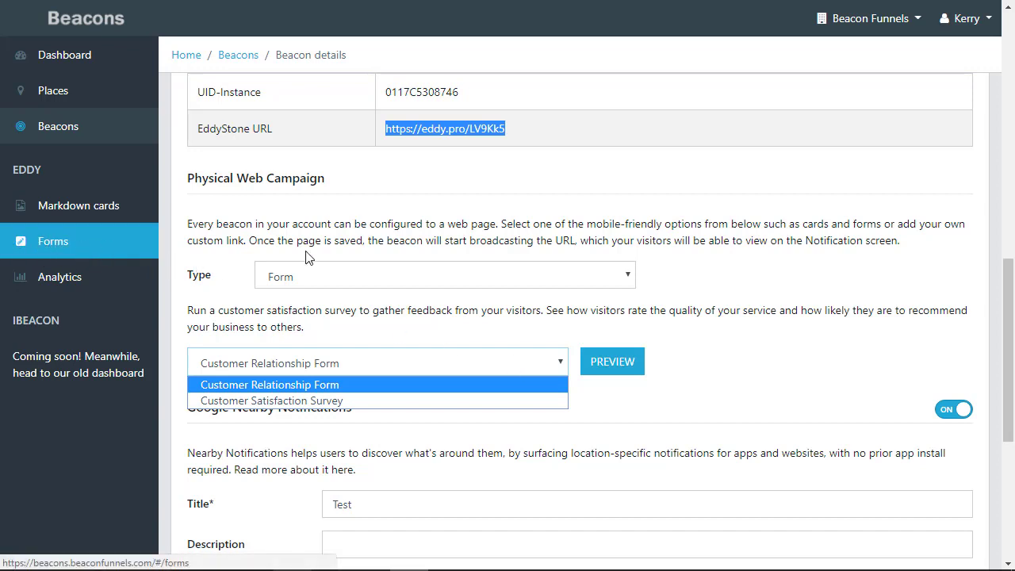
Step: Pick the Customer Satisfaction Survey form and toggle Google Nearby Notifications off and back on
left_click(271, 400)
scroll(947, 333, "down", 1)
left_click(948, 333)
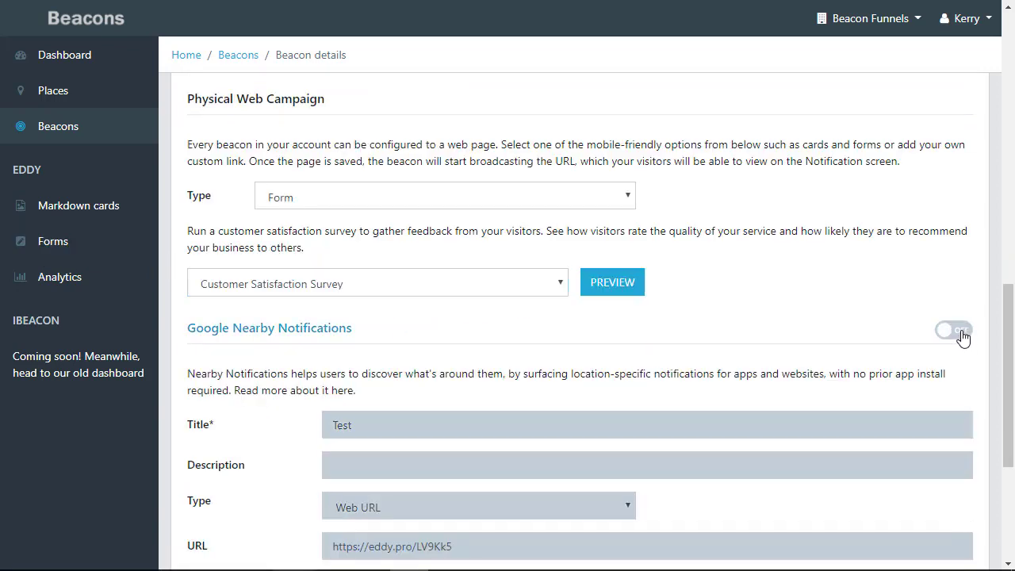
left_click(961, 331)
scroll(735, 278, "down", 2)
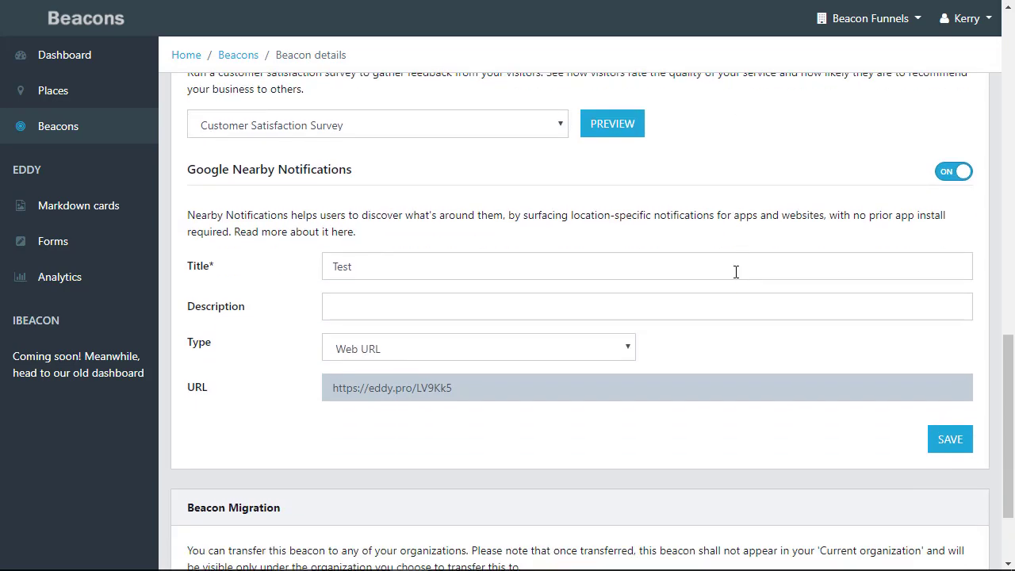
scroll(761, 266, "up", 3)
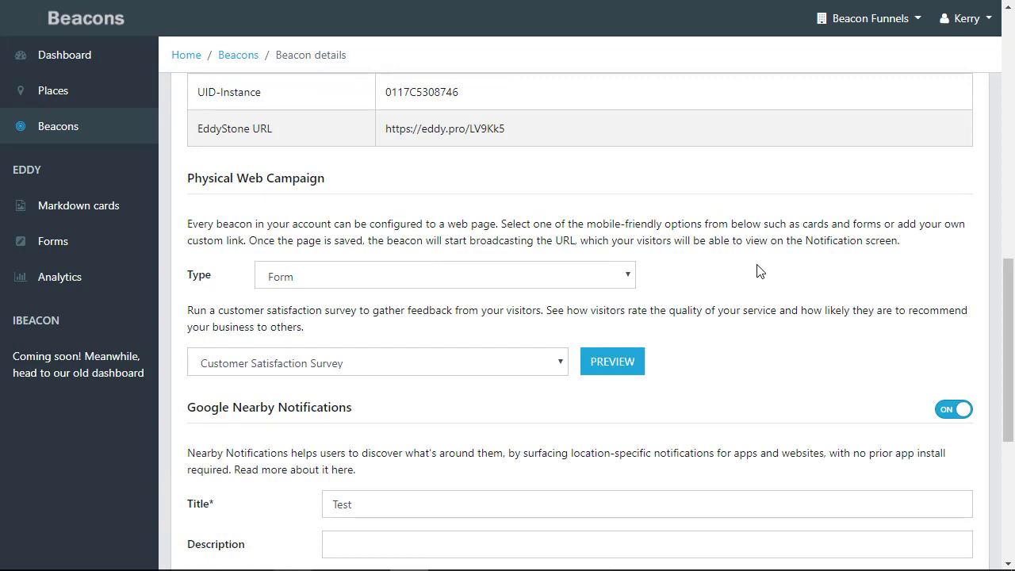
scroll(756, 271, "down", 2)
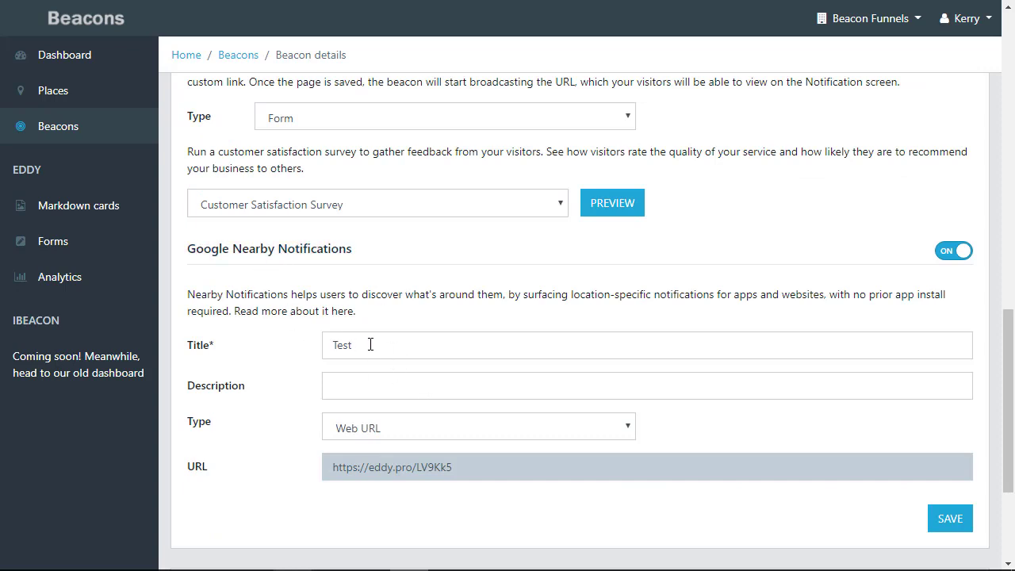
Step: Make the 'Test' Nearby notification an App intent with URL, then open the campaign type choices
left_click_drag(370, 344, 305, 346)
left_click(386, 385)
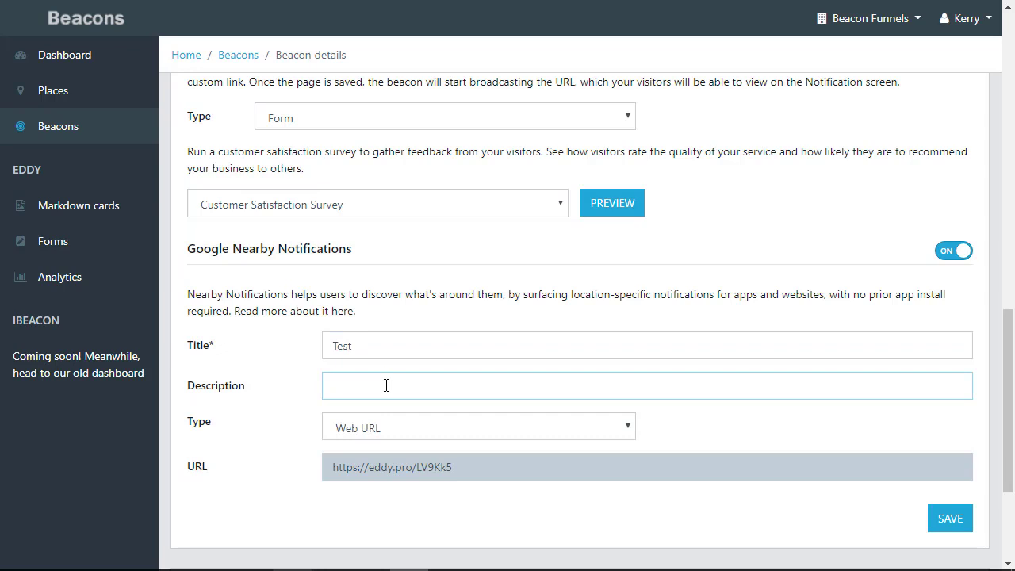
left_click(433, 427)
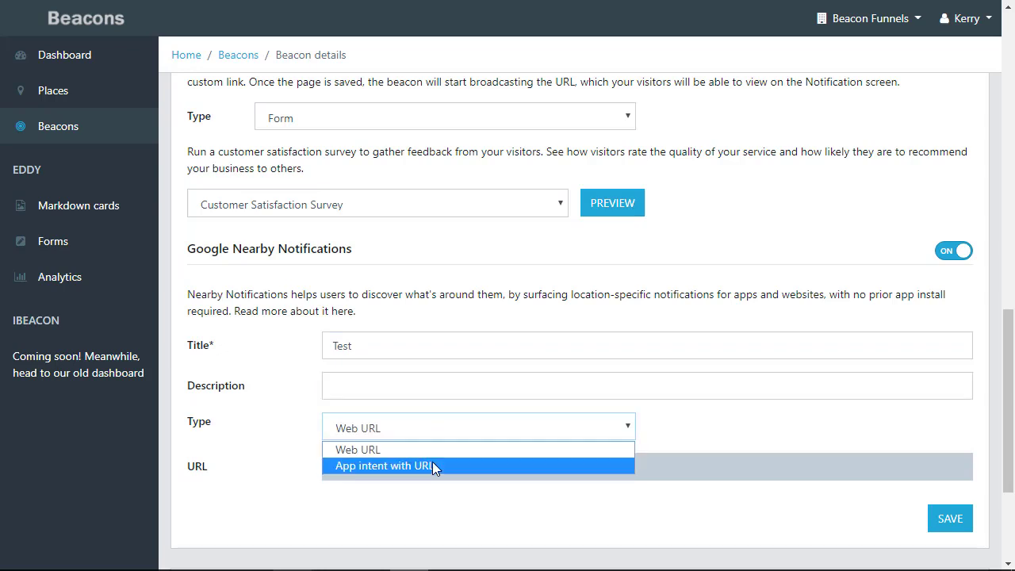
left_click(432, 465)
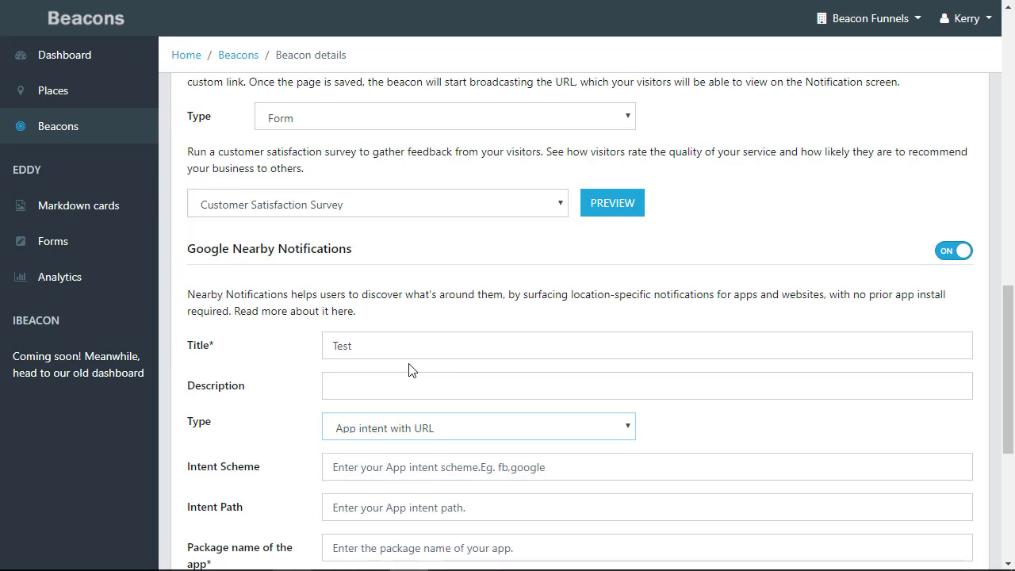
left_click(562, 124)
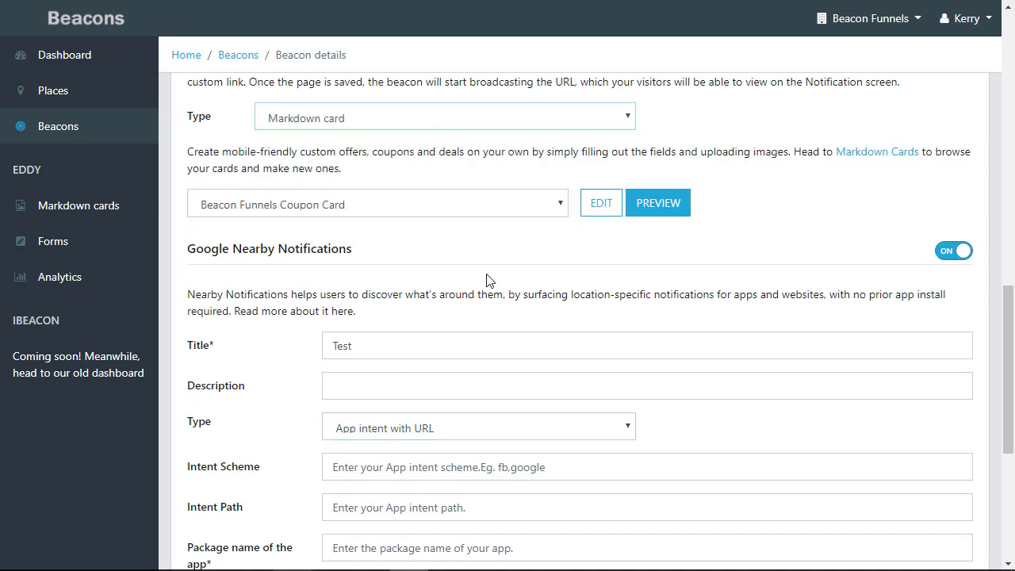
Step: Set the notification description to 'Click Here To like'
scroll(503, 267, "up", 2)
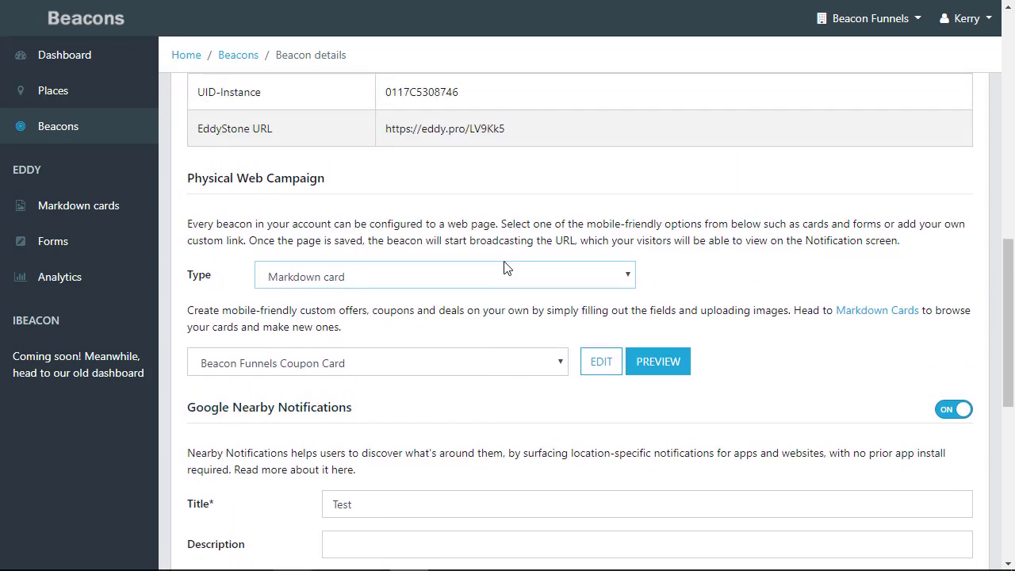
scroll(503, 267, "down", 3)
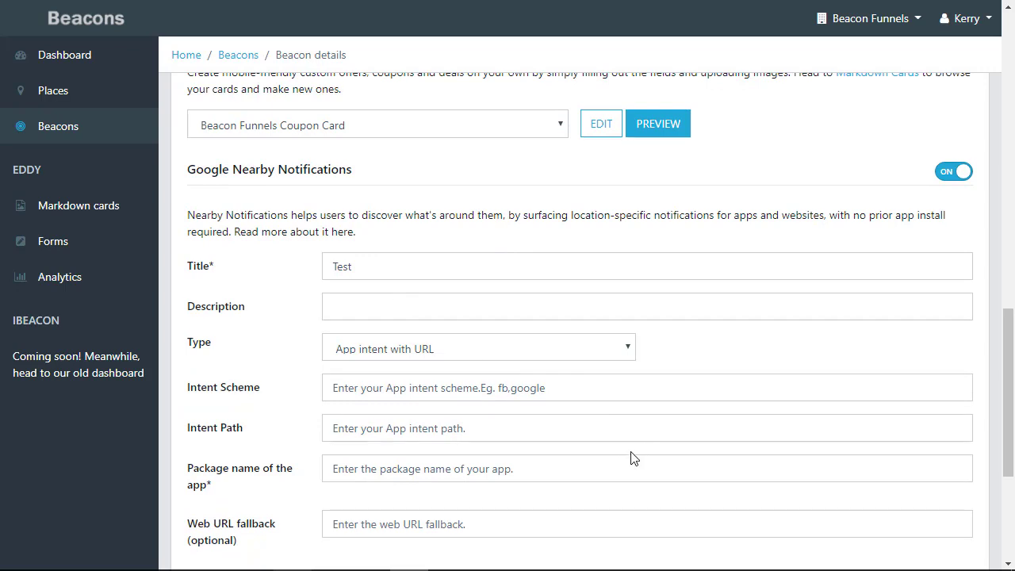
left_click(363, 306)
type("clci")
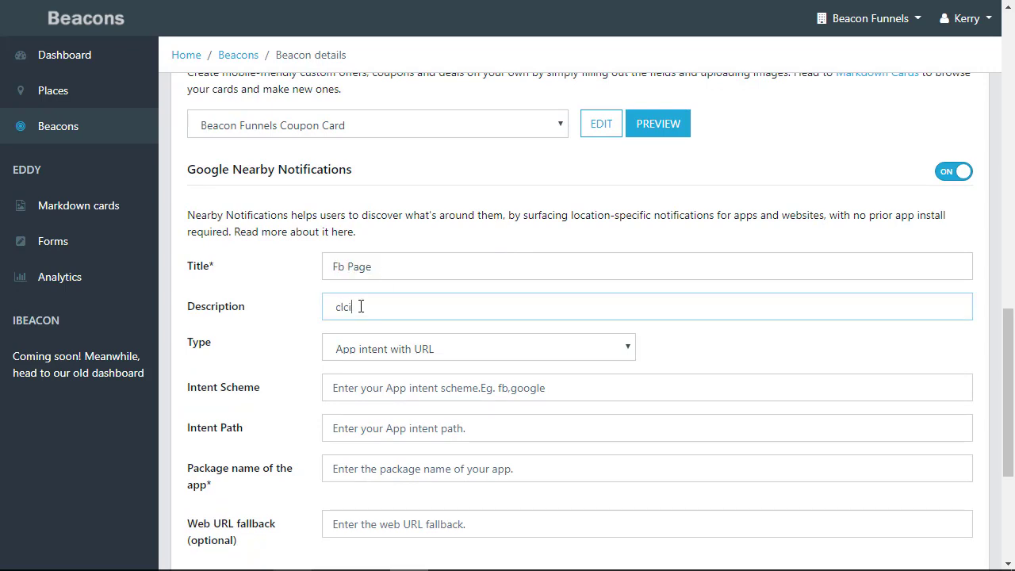
type("k to v")
key("BackSpace")
key("BackSpace")
key("BackSpace")
key("BackSpace")
key("BackSpace")
key("BackSpace")
key("Down")
key("Return")
type("like")
Step: Fill intent scheme fb, the Facebook page intent path, and package com.facebook.katana
left_click(400, 387)
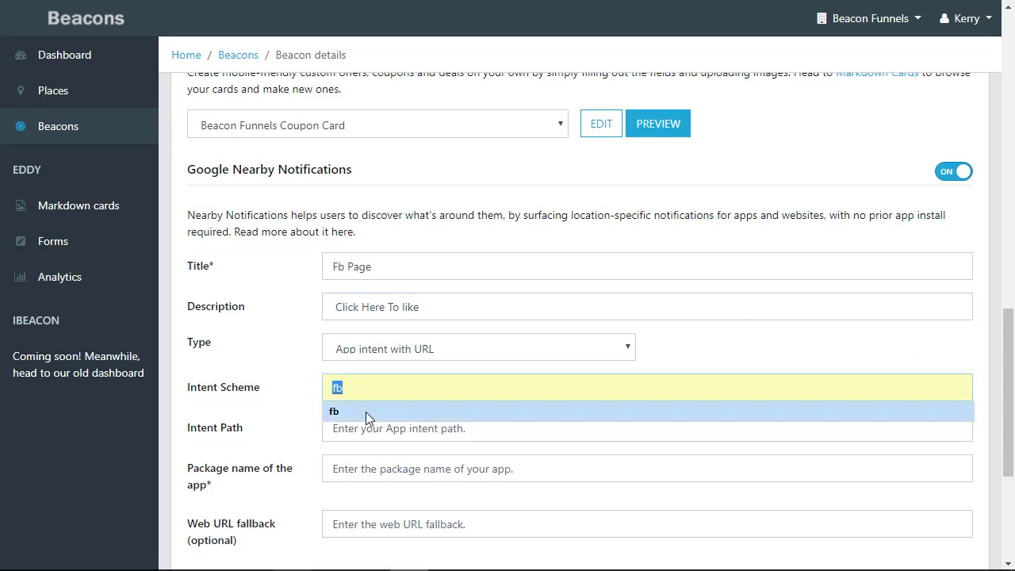
left_click(365, 412)
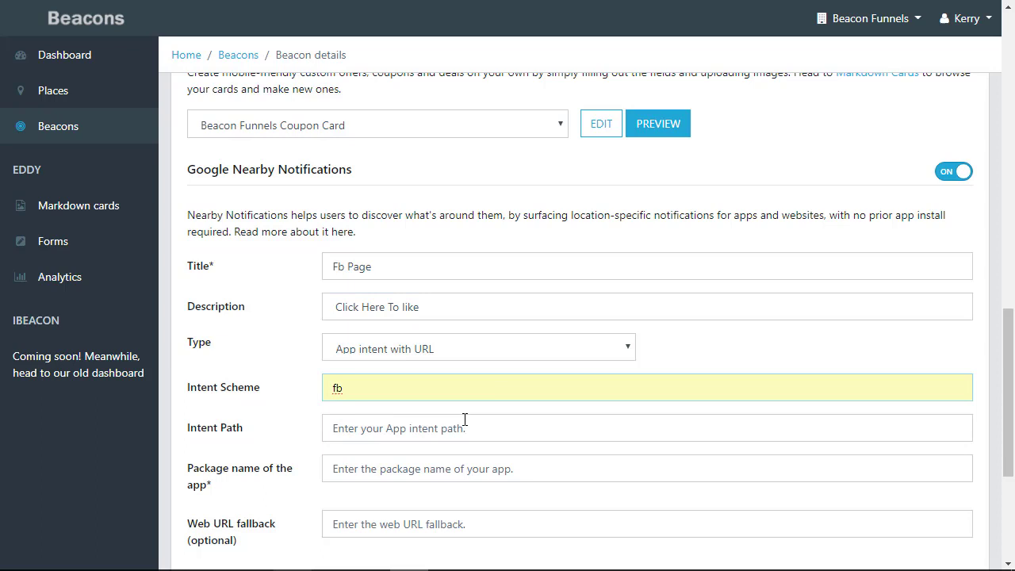
left_click(391, 426)
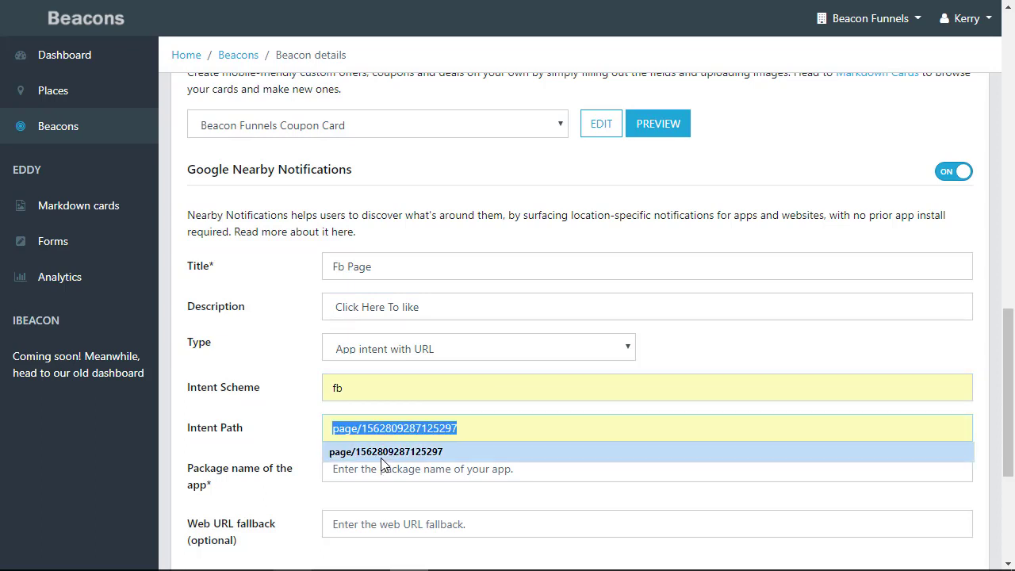
left_click(385, 458)
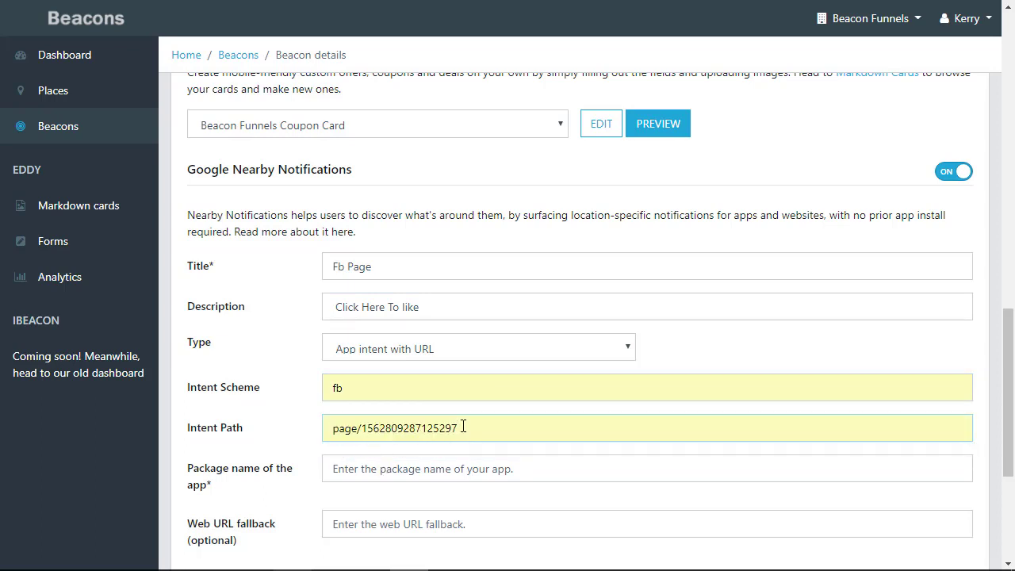
left_click_drag(463, 428, 361, 428)
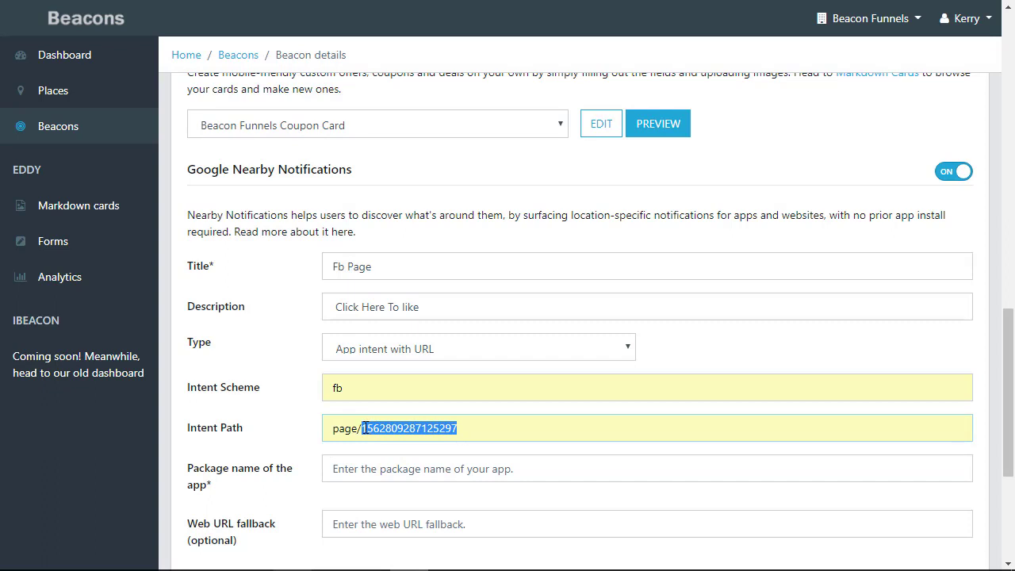
left_click(298, 428)
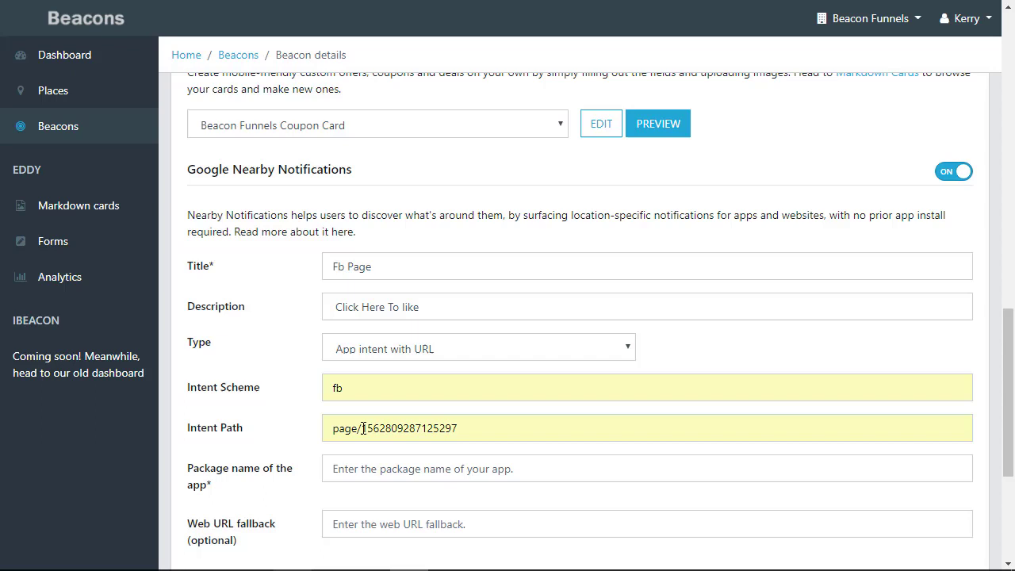
left_click(426, 468)
left_click(413, 496)
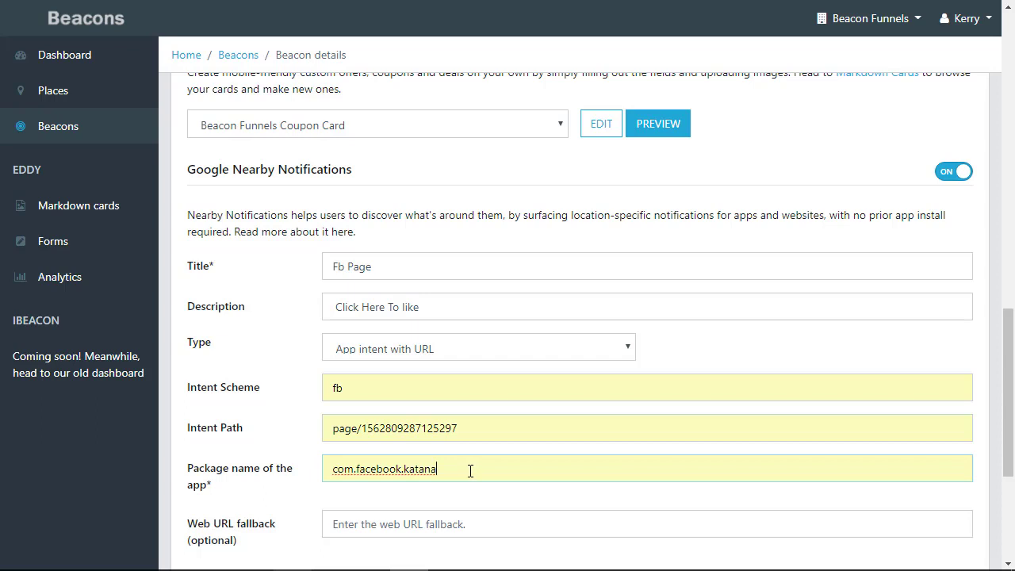
left_click(403, 524)
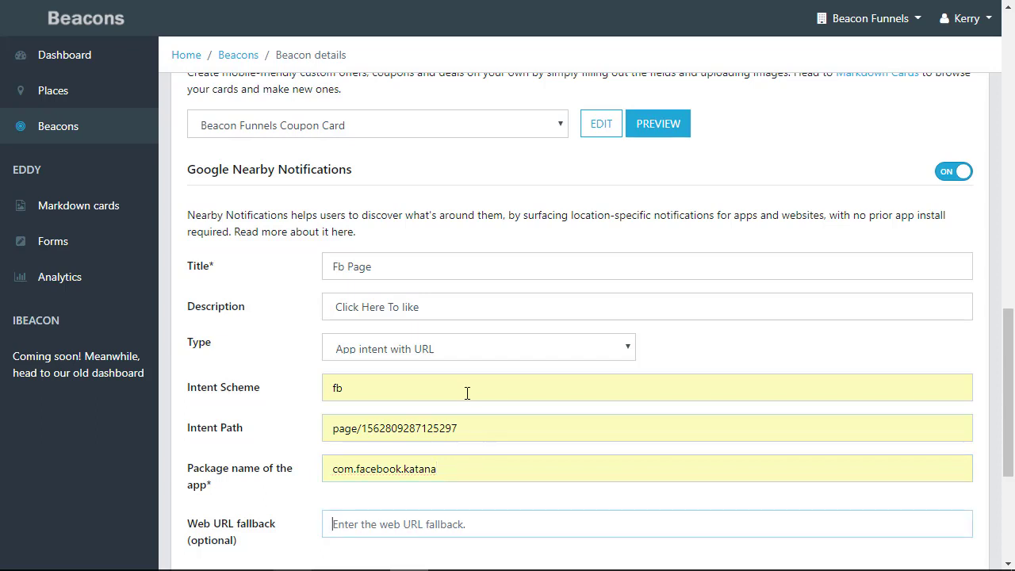